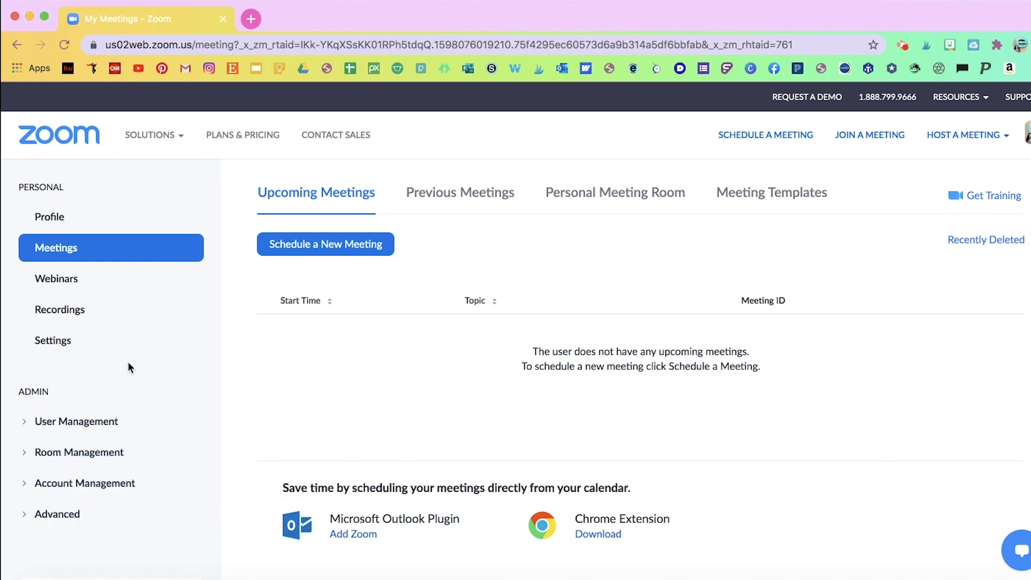
Open the advanced in-meeting section of the personal meeting settings.
{"action": "left_click", "coordinate": [63, 344]}
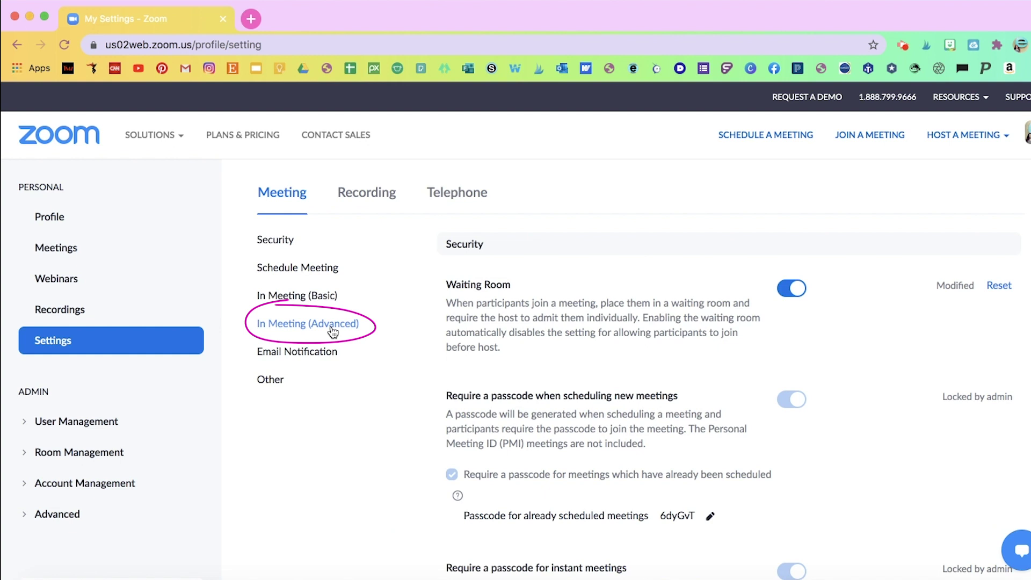
{"action": "left_click", "coordinate": [332, 326]}
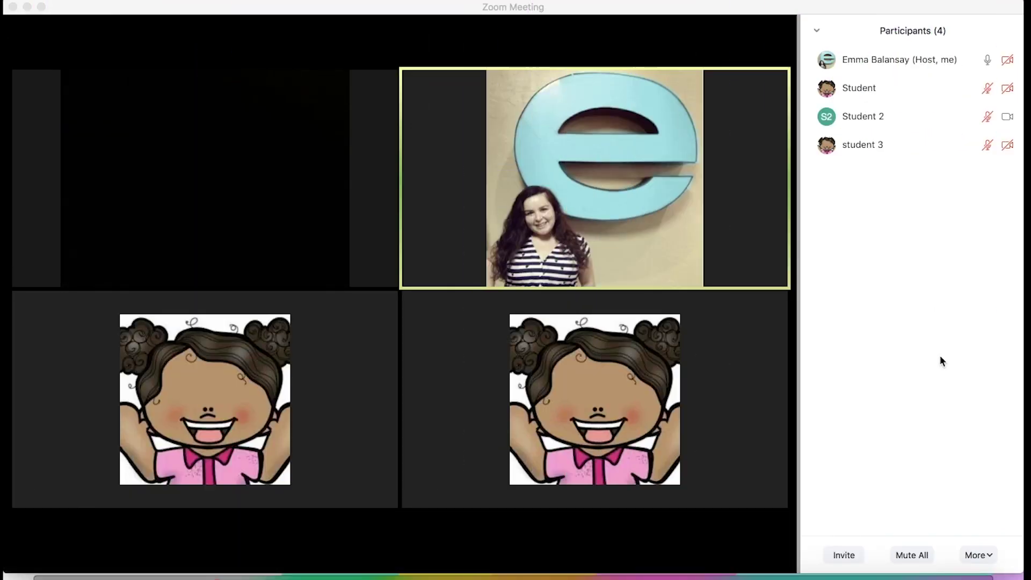
Create 2 breakout rooms with manual participant assignment, and add a third room.
{"action": "mouse_move", "coordinate": [728, 373]}
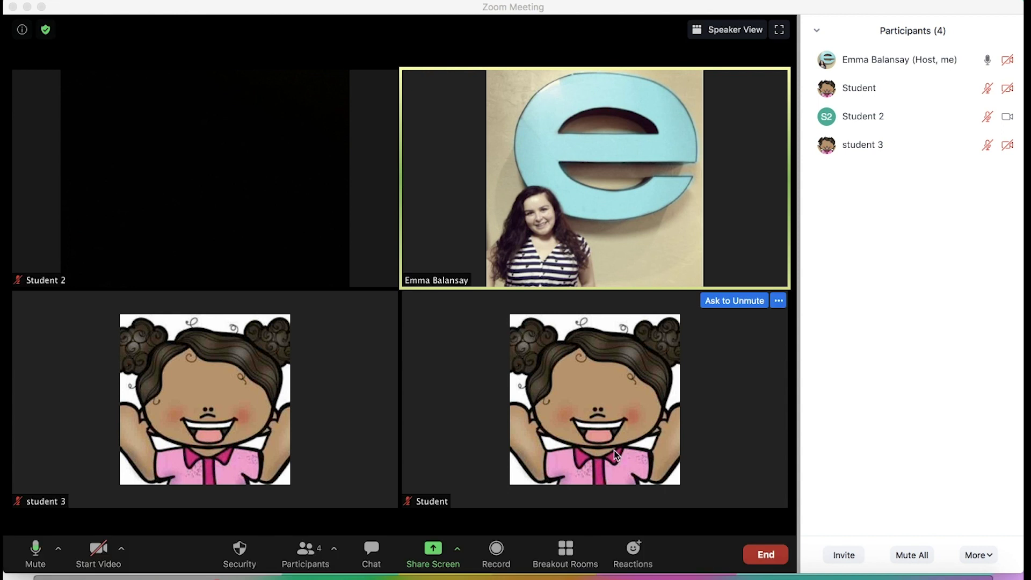
{"action": "left_click", "coordinate": [565, 549]}
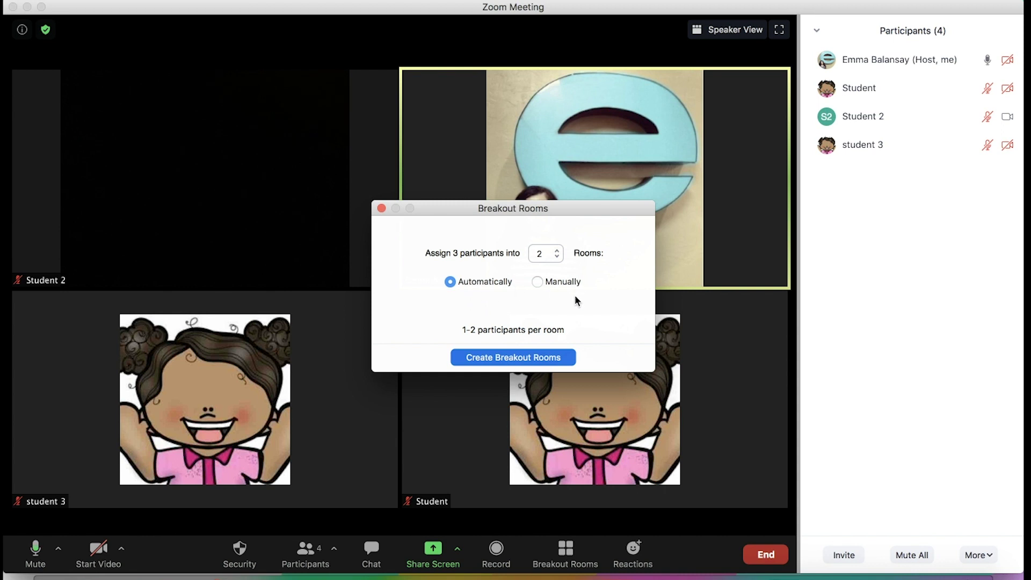
{"action": "left_click", "coordinate": [538, 282]}
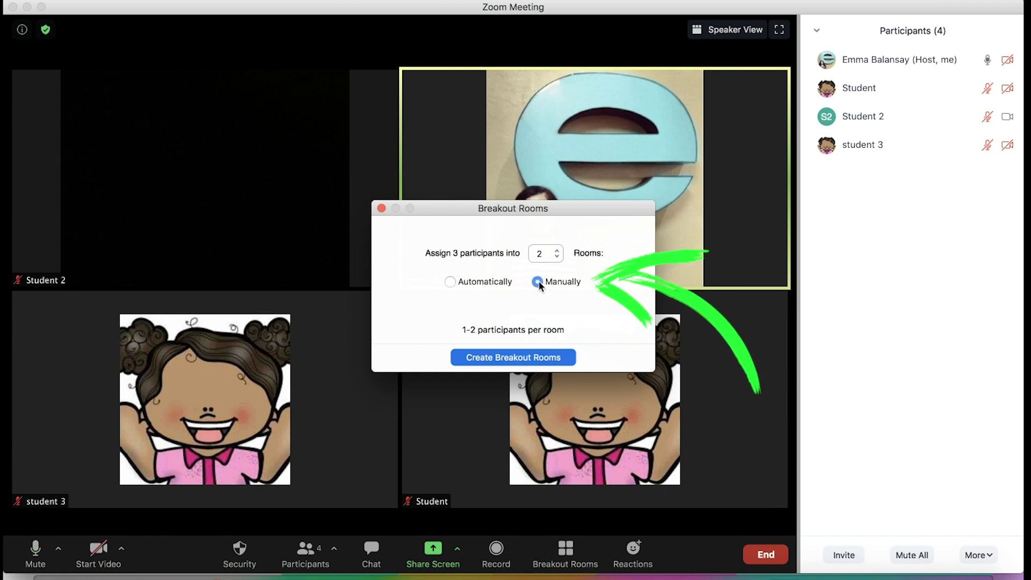
{"action": "left_click", "coordinate": [553, 353]}
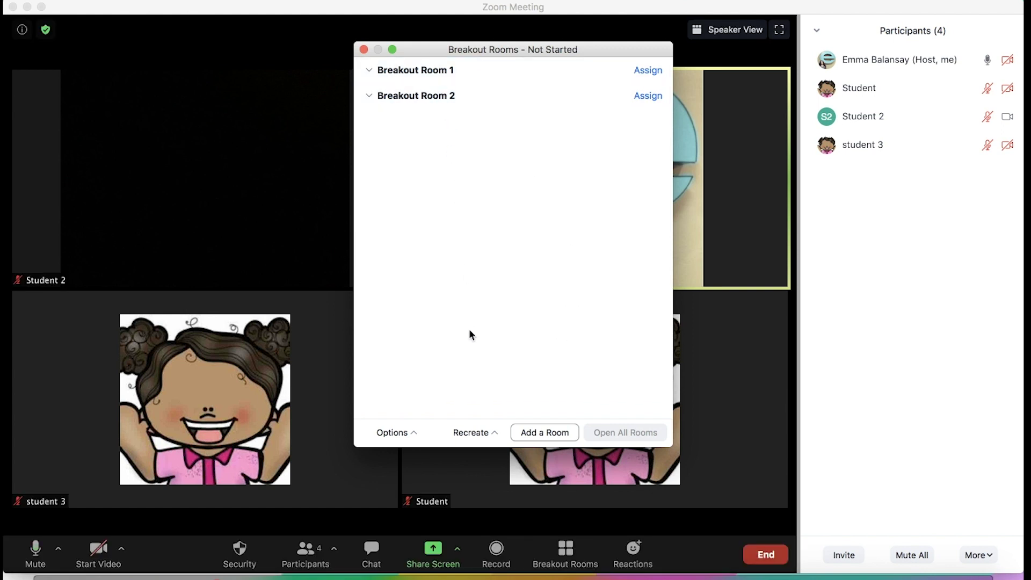
{"action": "mouse_move", "coordinate": [456, 94]}
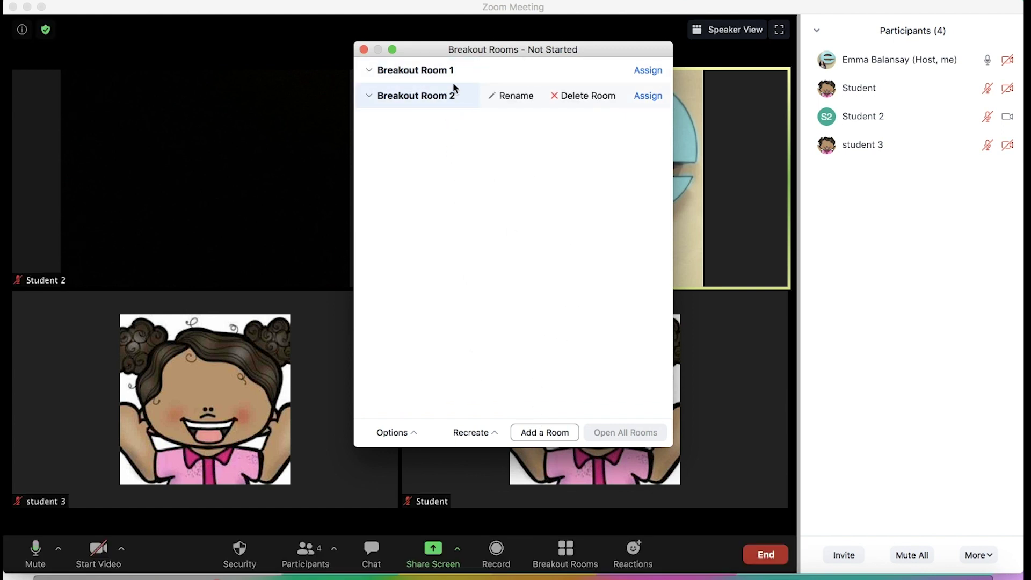
{"action": "left_click", "coordinate": [542, 431]}
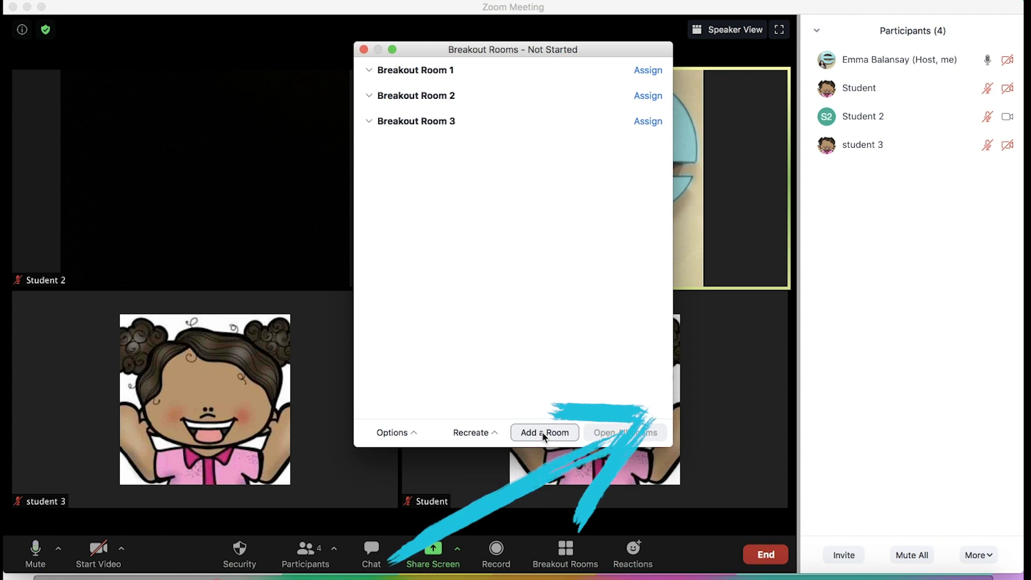
Rename Breakout Room 1 as "My small group".
{"action": "mouse_move", "coordinate": [542, 70]}
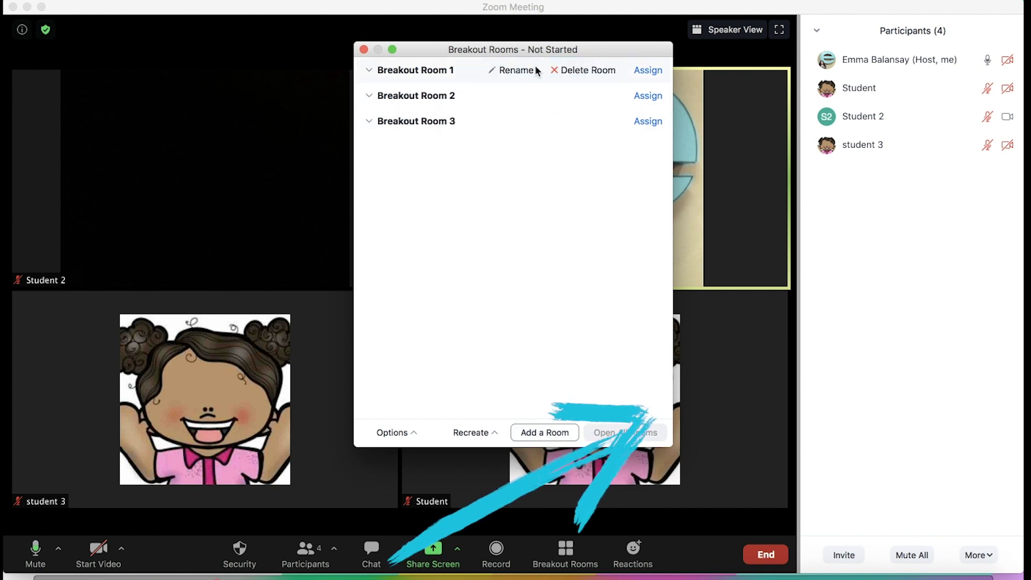
{"action": "left_click", "coordinate": [510, 70]}
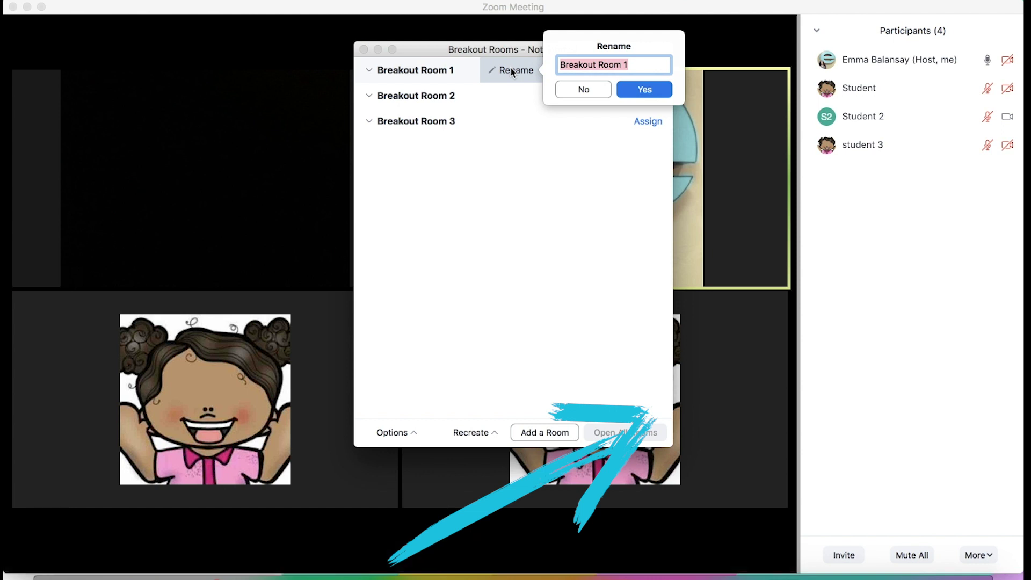
{"action": "type", "text": "My "}
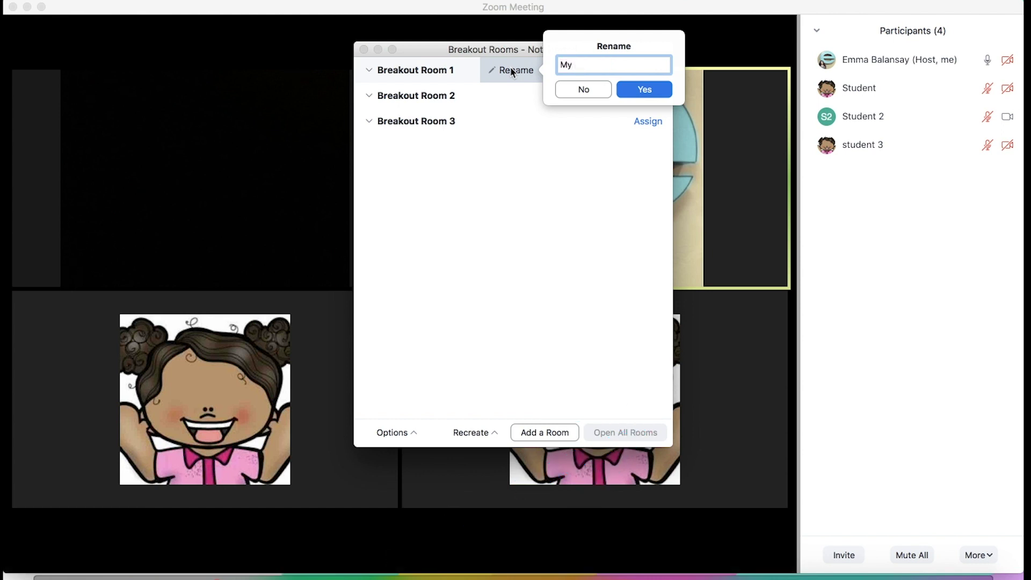
{"action": "type", "text": "small group"}
{"action": "left_click", "coordinate": [647, 89]}
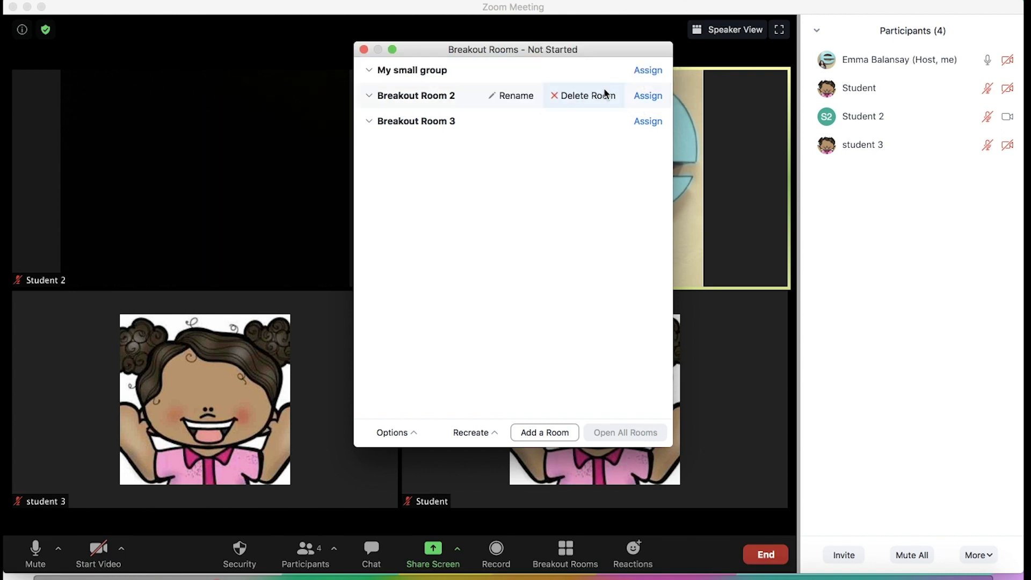
Rename Breakout Room 2 as "Giraffe" and Breakout Room 3 as "Dolphin".
{"action": "left_click", "coordinate": [511, 96]}
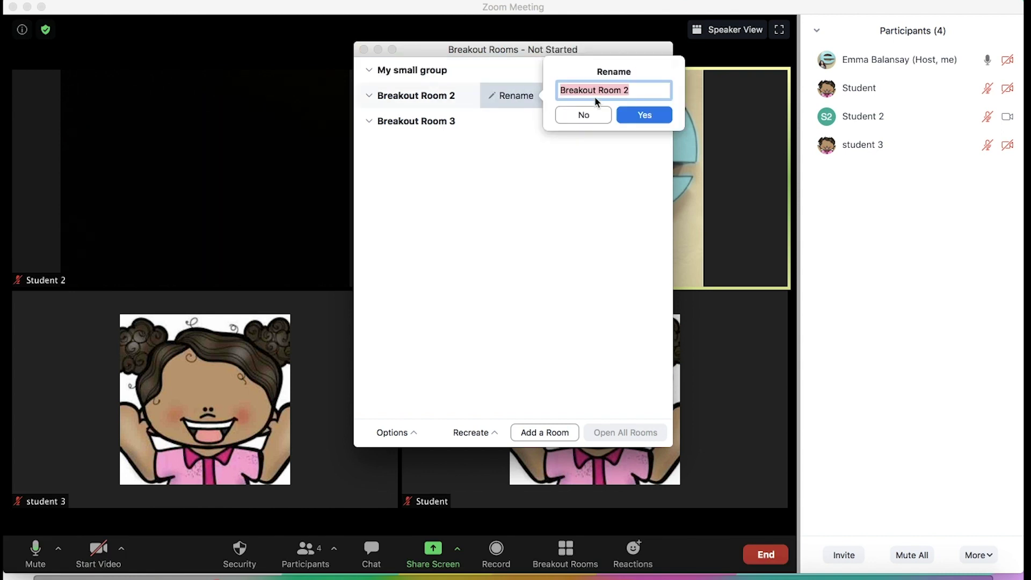
{"action": "type", "text": "Giraffe"}
{"action": "key", "text": "Return"}
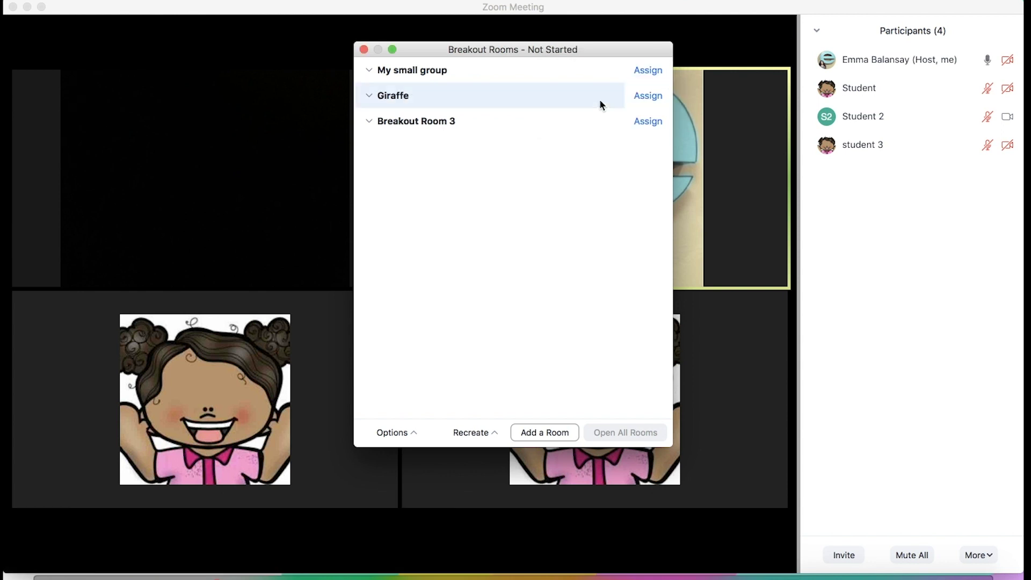
{"action": "mouse_move", "coordinate": [628, 124]}
{"action": "left_click", "coordinate": [522, 122]}
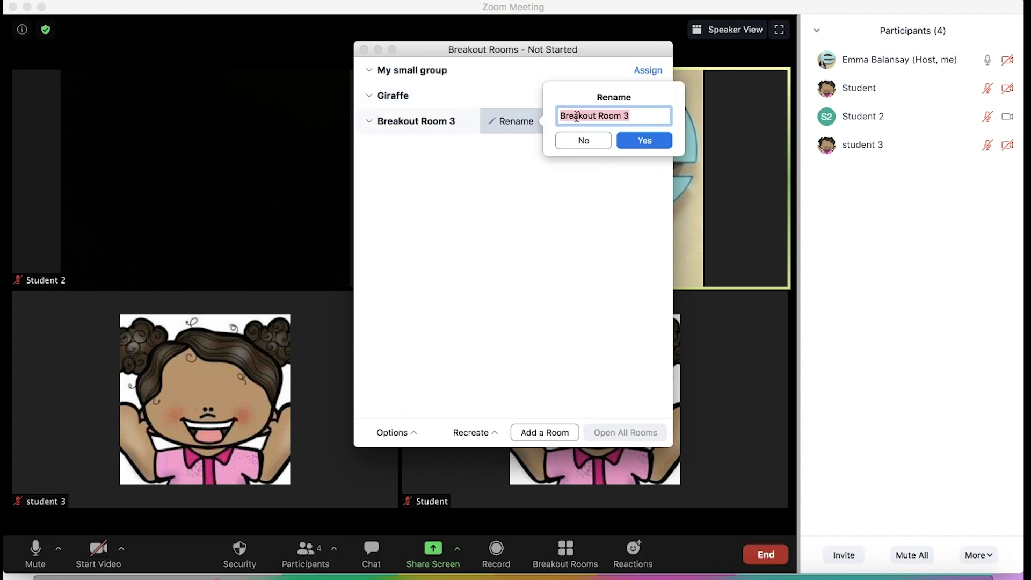
{"action": "type", "text": "Dolphin"}
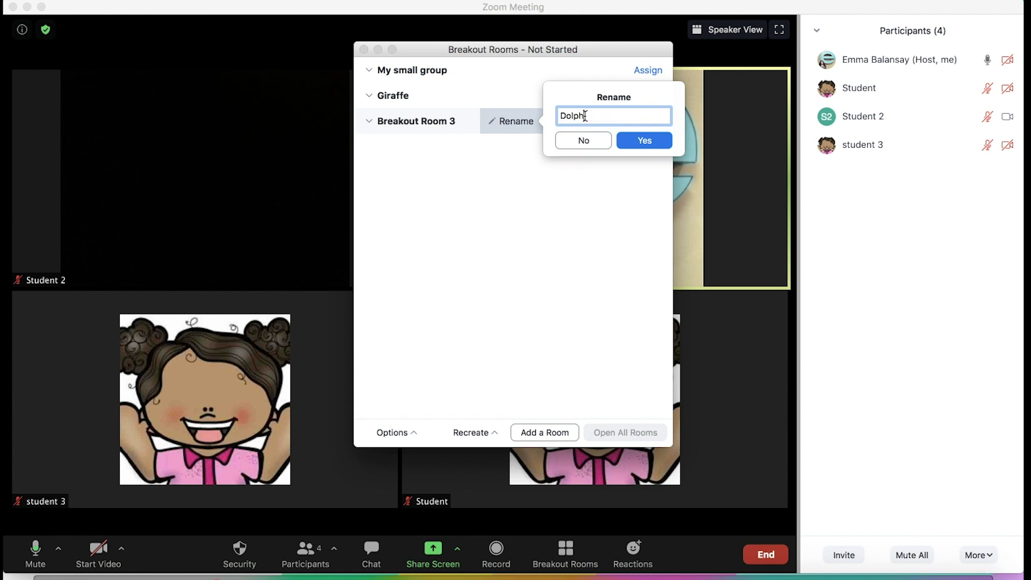
{"action": "left_click", "coordinate": [641, 141]}
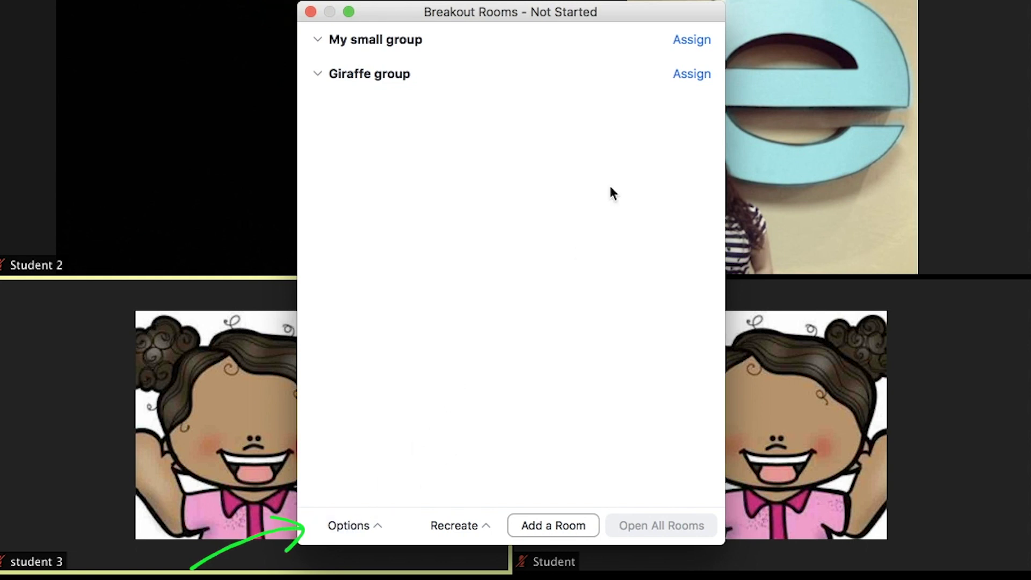
Review the breakout room options for moving participants, returning to the main session, automatic closing and the countdown timer.
{"action": "left_click", "coordinate": [329, 526]}
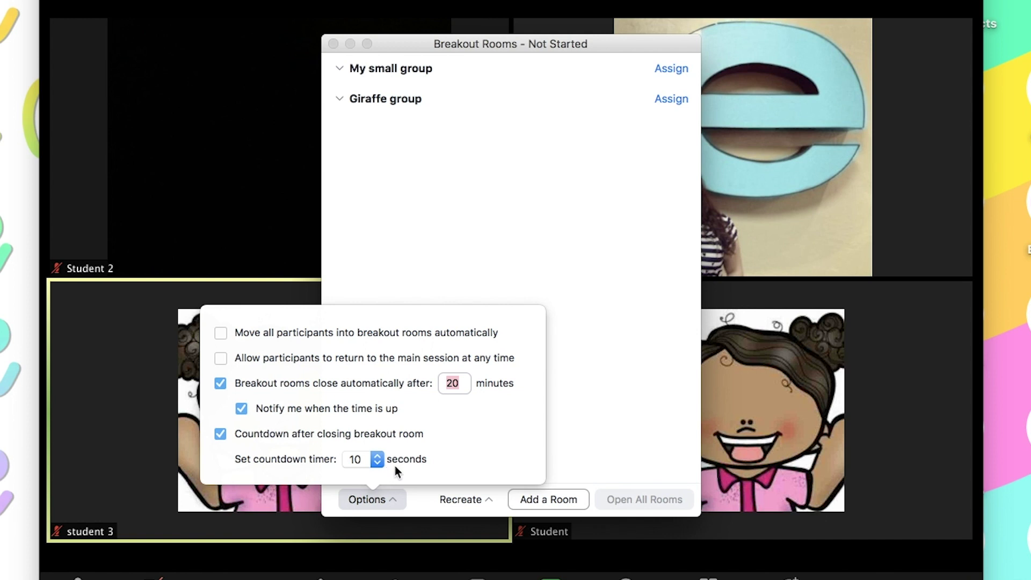
{"action": "left_click", "coordinate": [595, 447]}
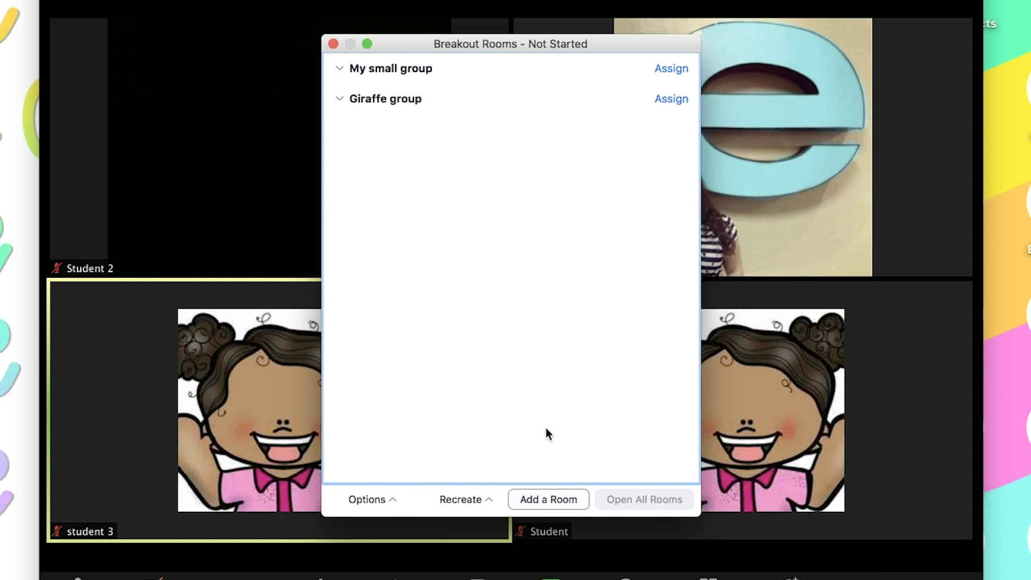
Assign Student to My small group, and Student 2 and student 3 to the Giraffe group.
{"action": "left_click", "coordinate": [673, 69]}
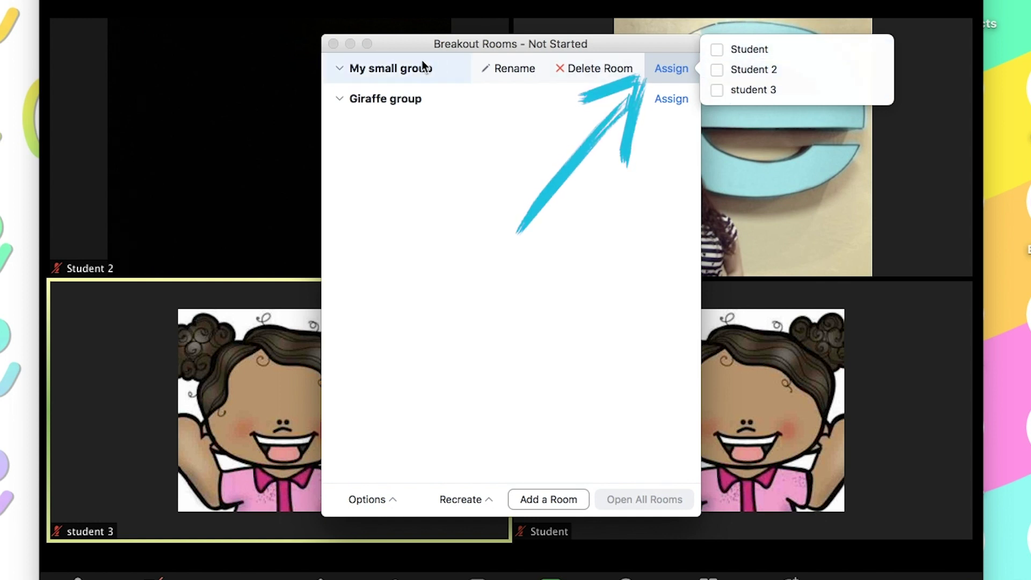
{"action": "left_click", "coordinate": [714, 53]}
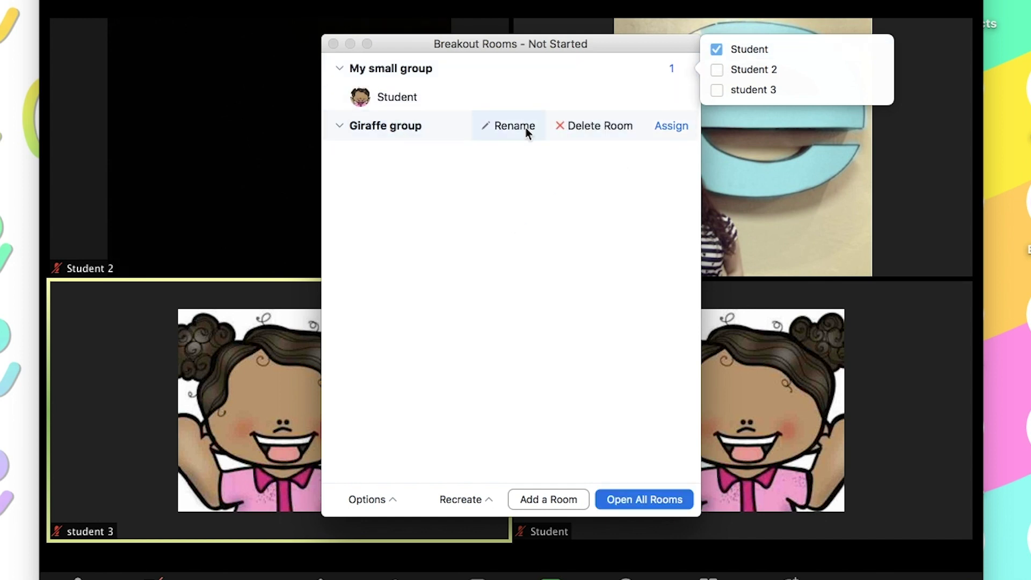
{"action": "left_click", "coordinate": [681, 128]}
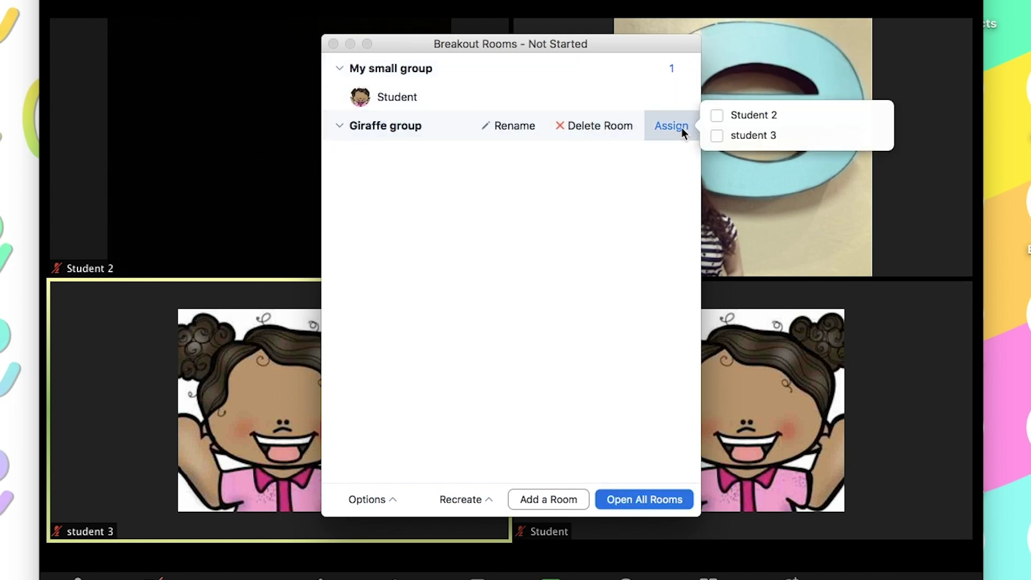
{"action": "left_click", "coordinate": [717, 115]}
{"action": "left_click", "coordinate": [717, 133]}
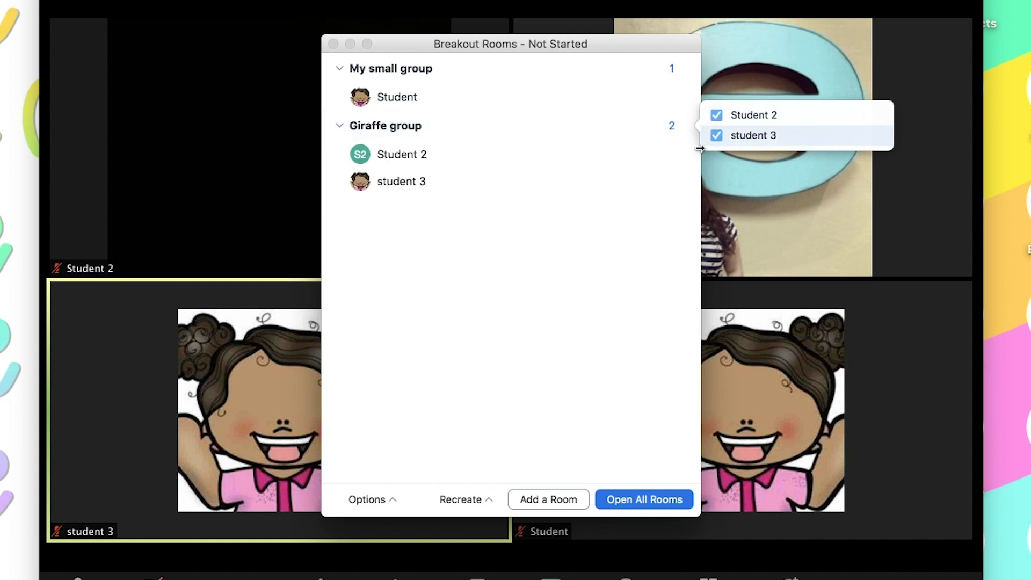
{"action": "left_click", "coordinate": [628, 312]}
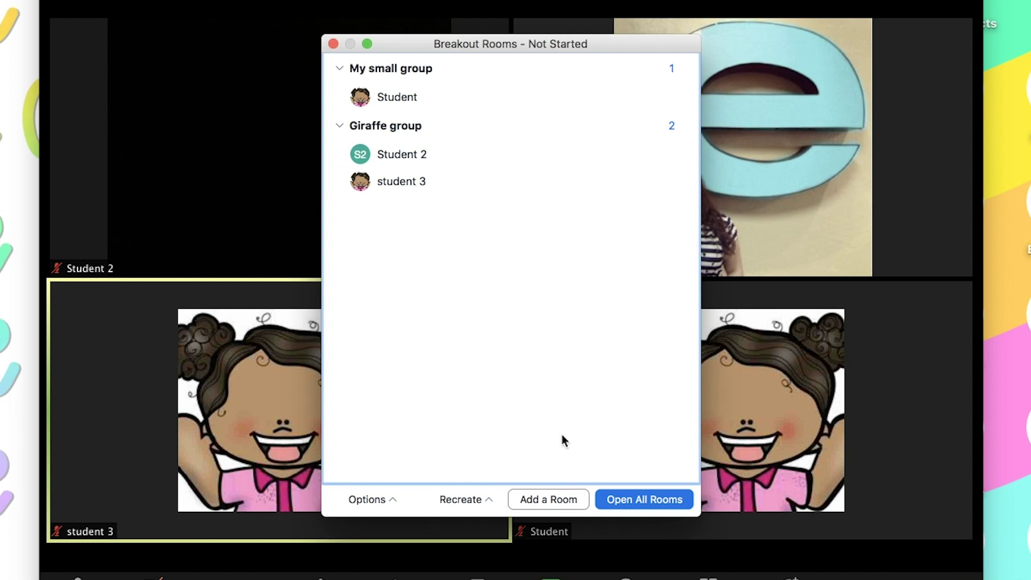
Open all the breakout rooms and join the Giraffe group as host.
{"action": "left_click", "coordinate": [659, 501]}
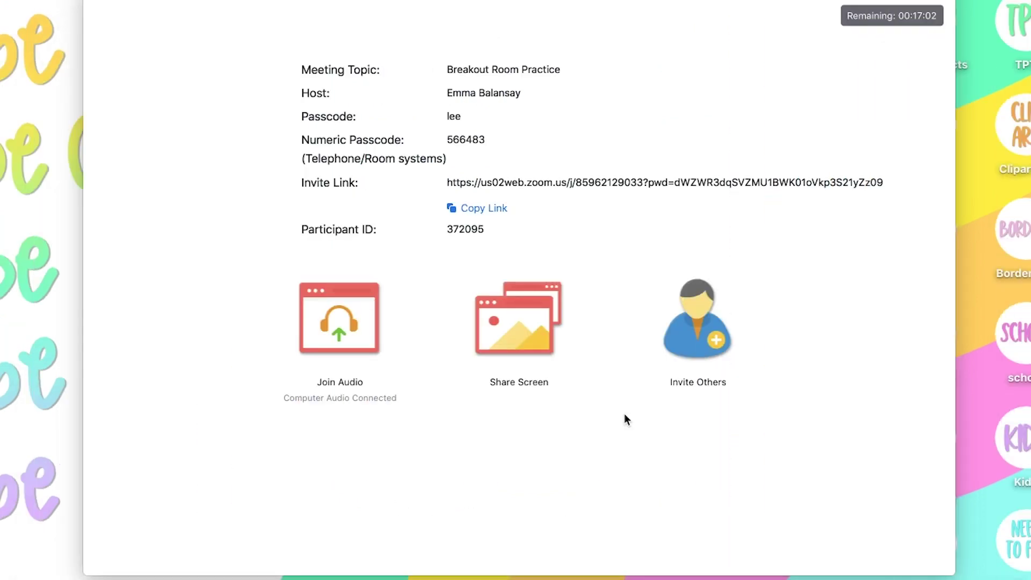
{"action": "mouse_move", "coordinate": [711, 499]}
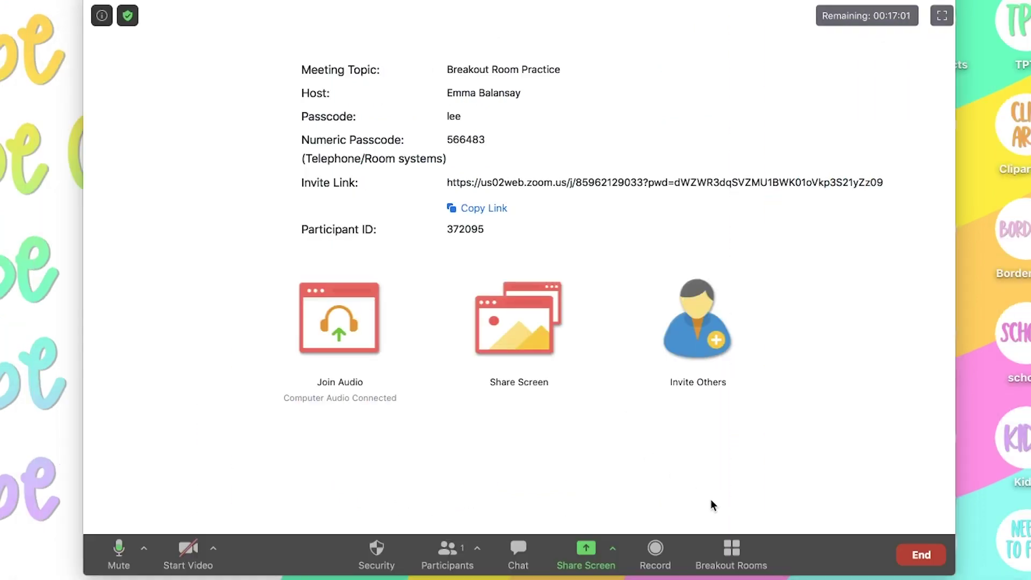
{"action": "left_click", "coordinate": [741, 553]}
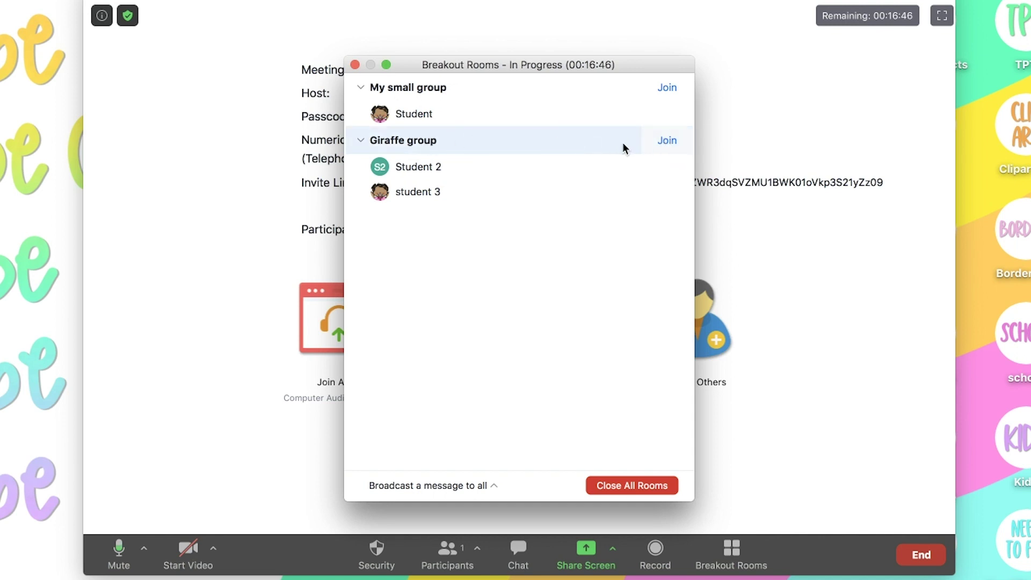
{"action": "left_click", "coordinate": [666, 143]}
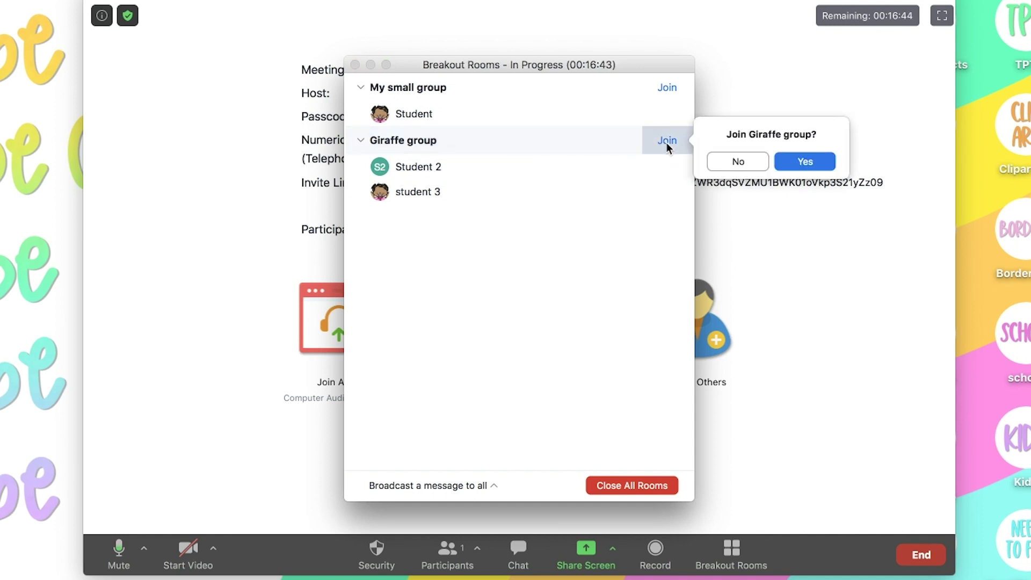
{"action": "left_click", "coordinate": [804, 161]}
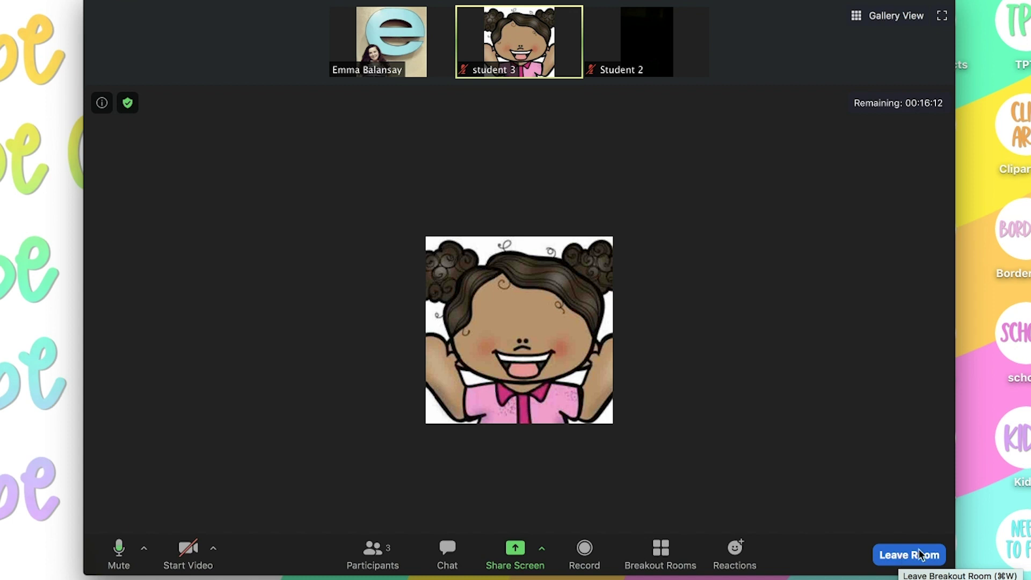
Leave the Giraffe group's breakout room and return to the main session without leaving the meeting.
{"action": "left_click", "coordinate": [921, 554]}
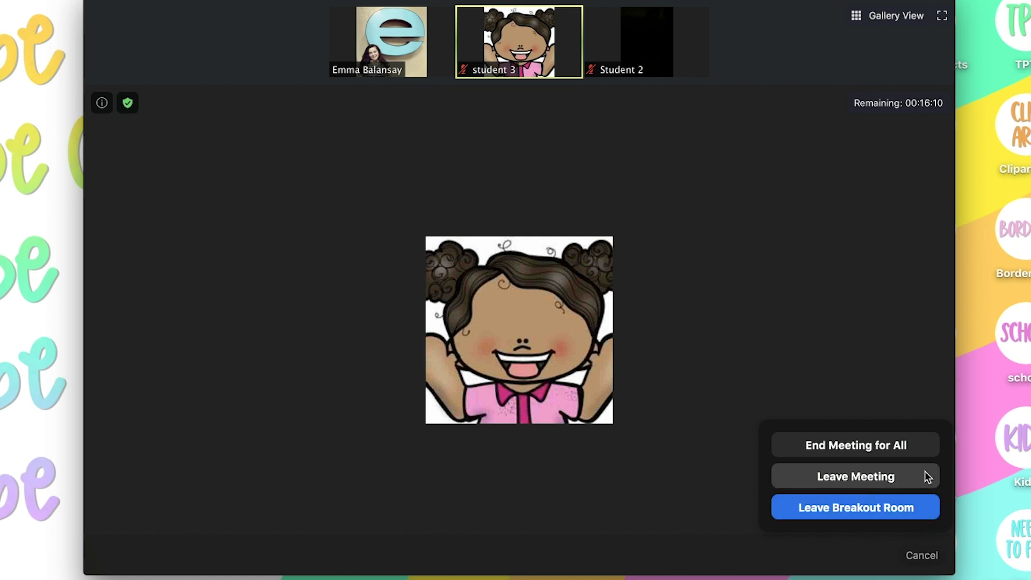
{"action": "left_click", "coordinate": [907, 511]}
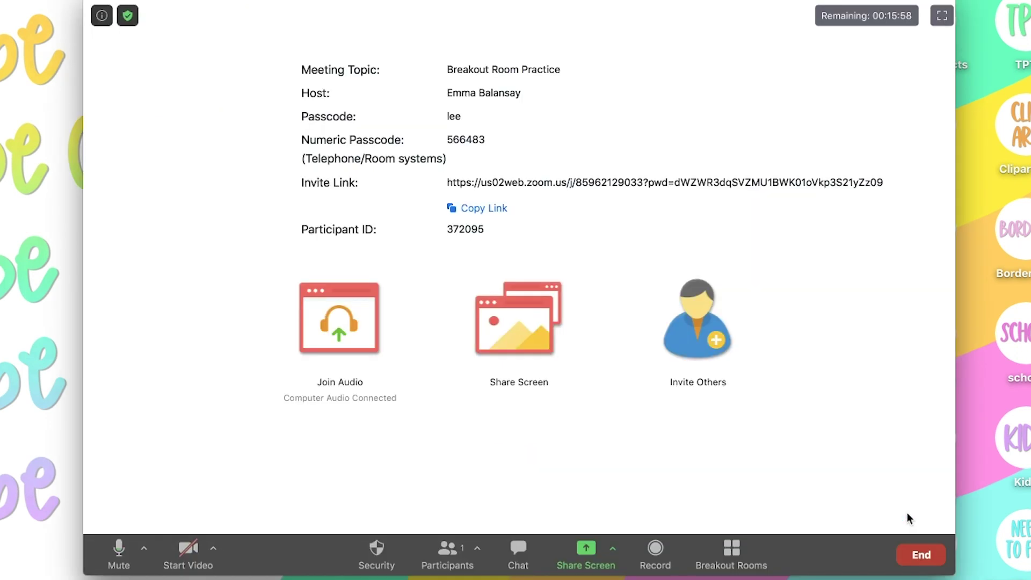
Try to move Student 2 from the Giraffe group to My small group while the breakout rooms are running.
{"action": "left_click", "coordinate": [730, 549]}
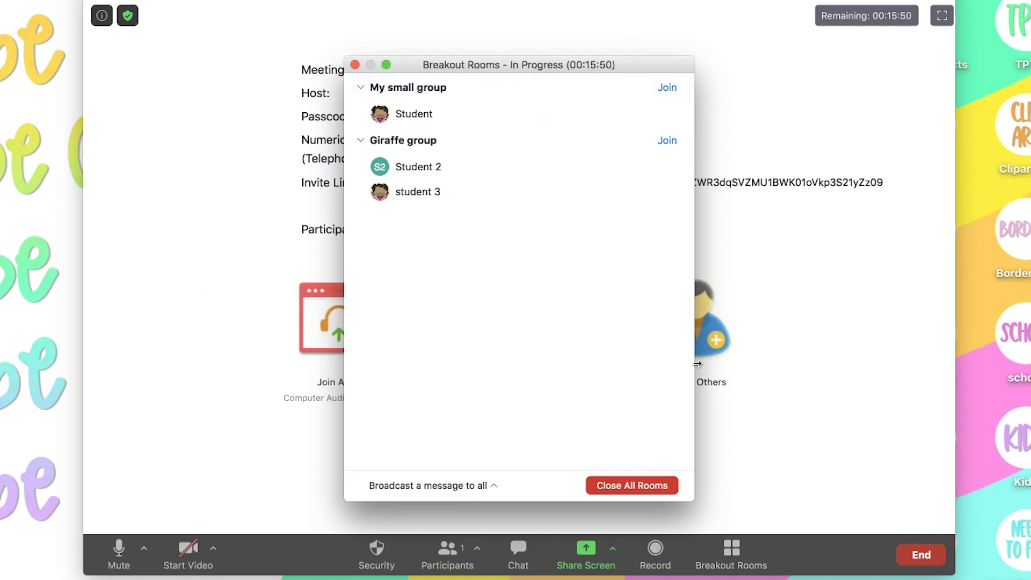
{"action": "mouse_move", "coordinate": [598, 171]}
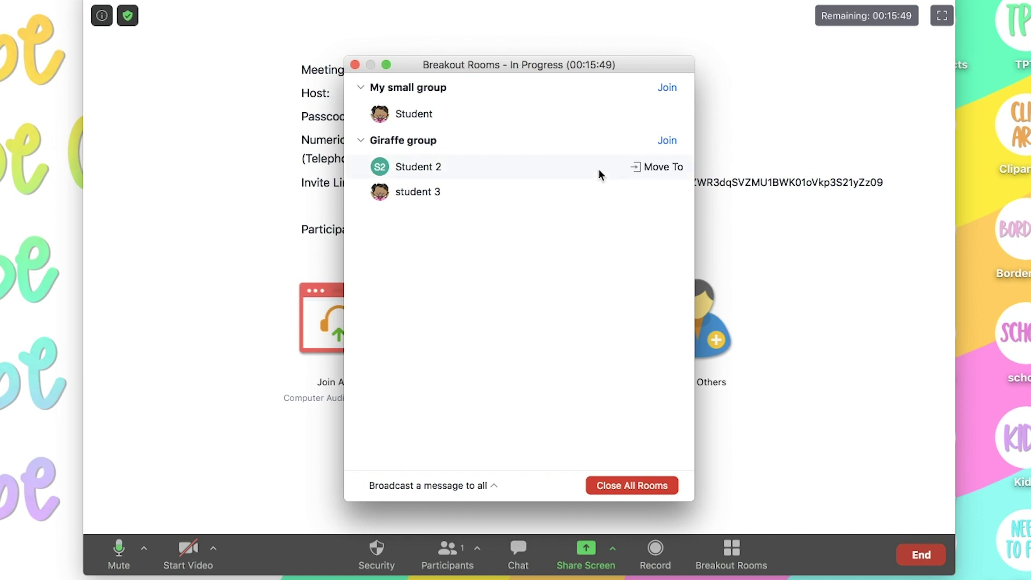
{"action": "left_click", "coordinate": [660, 168]}
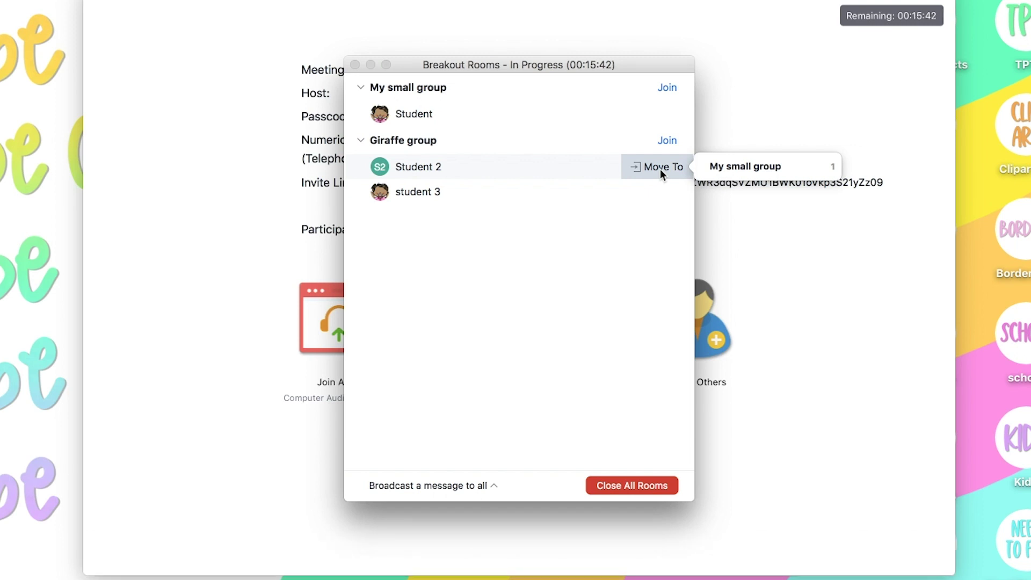
{"action": "left_click", "coordinate": [724, 169]}
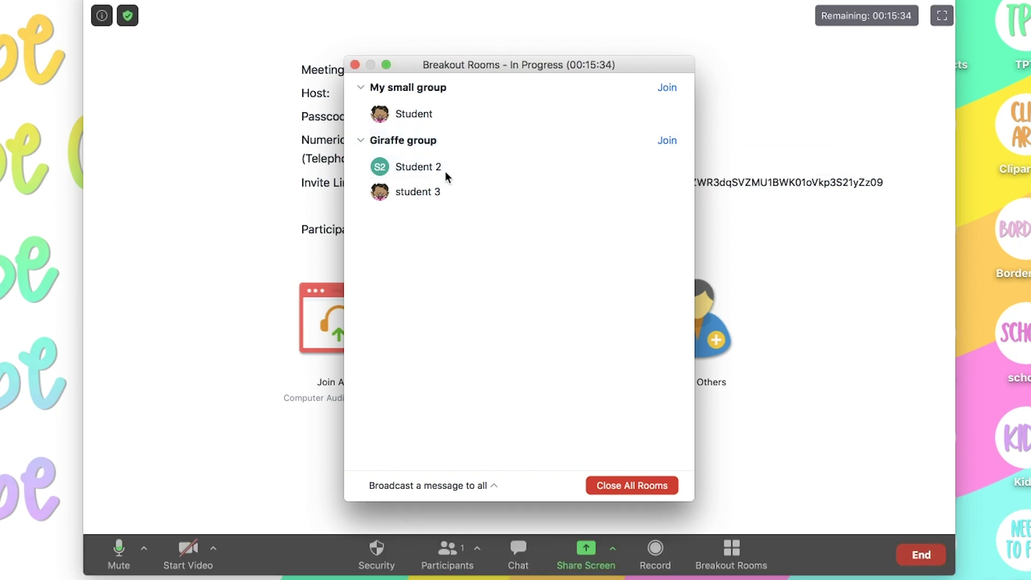
Broadcast the message "Don't forget to write the date on your assignment." to all the breakout rooms.
{"action": "mouse_move", "coordinate": [444, 111]}
{"action": "left_click", "coordinate": [475, 485]}
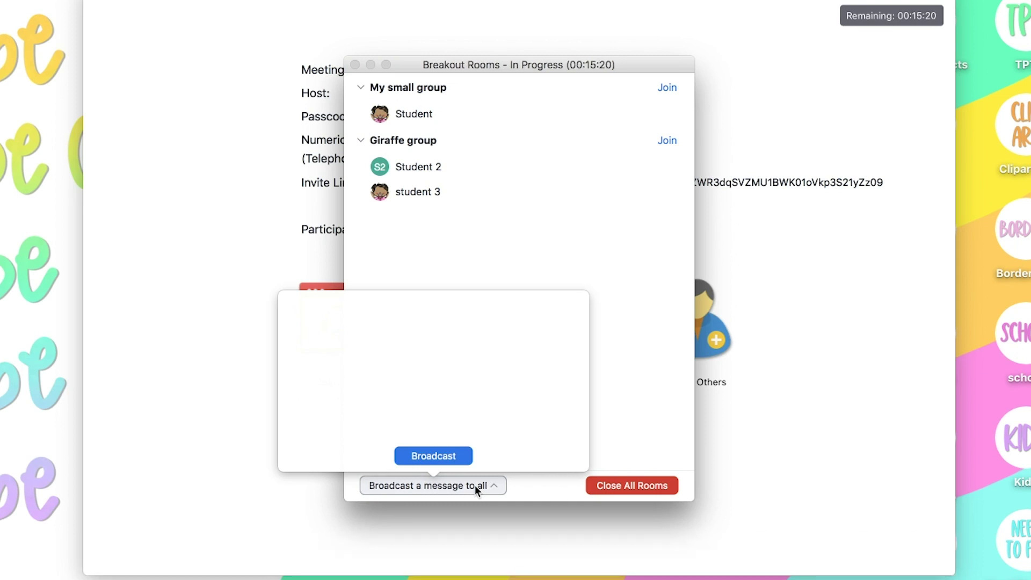
{"action": "type", "text": "D"}
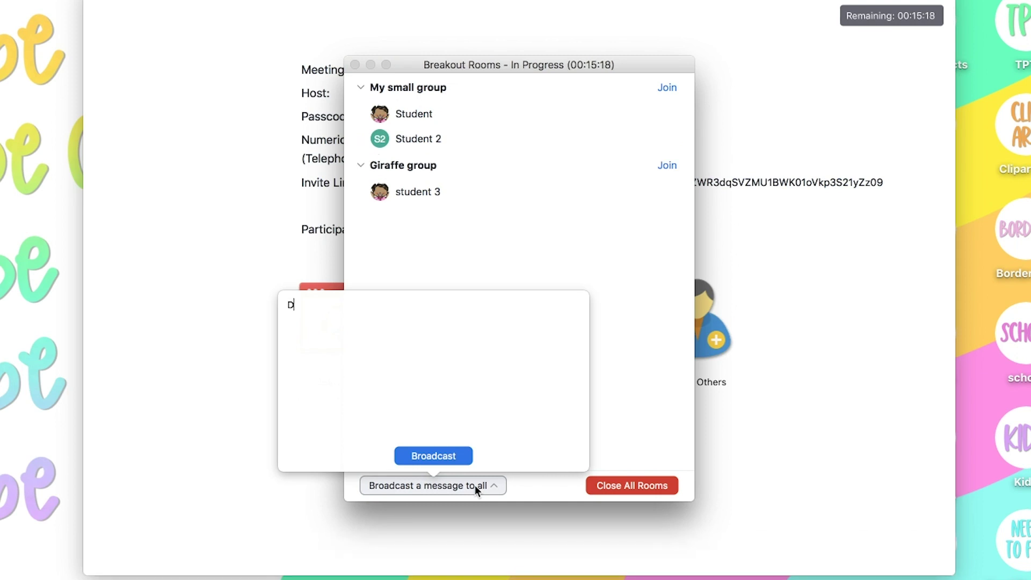
{"action": "type", "text": "on't forget to write the d"}
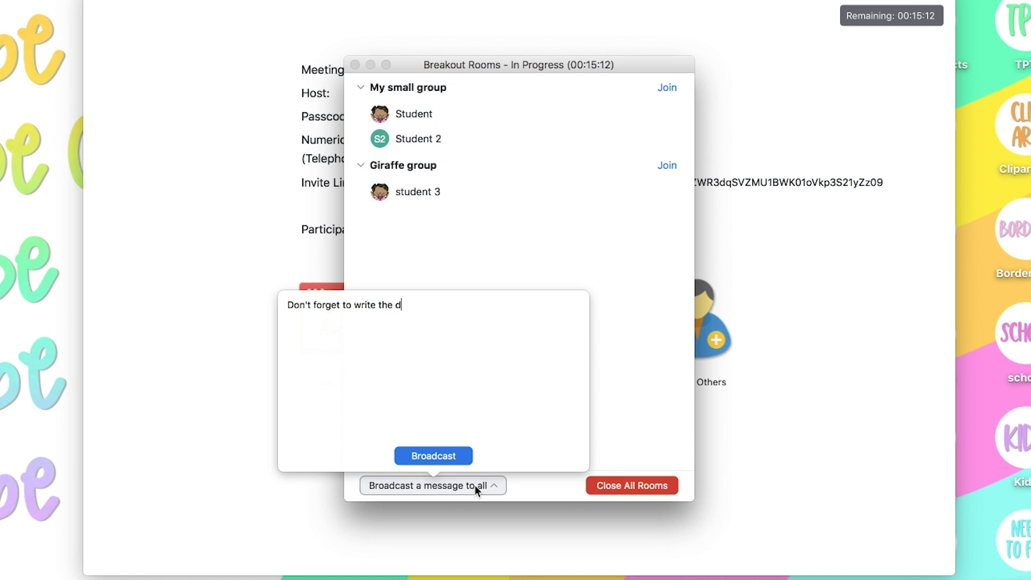
{"action": "type", "text": "ate on your assignment."}
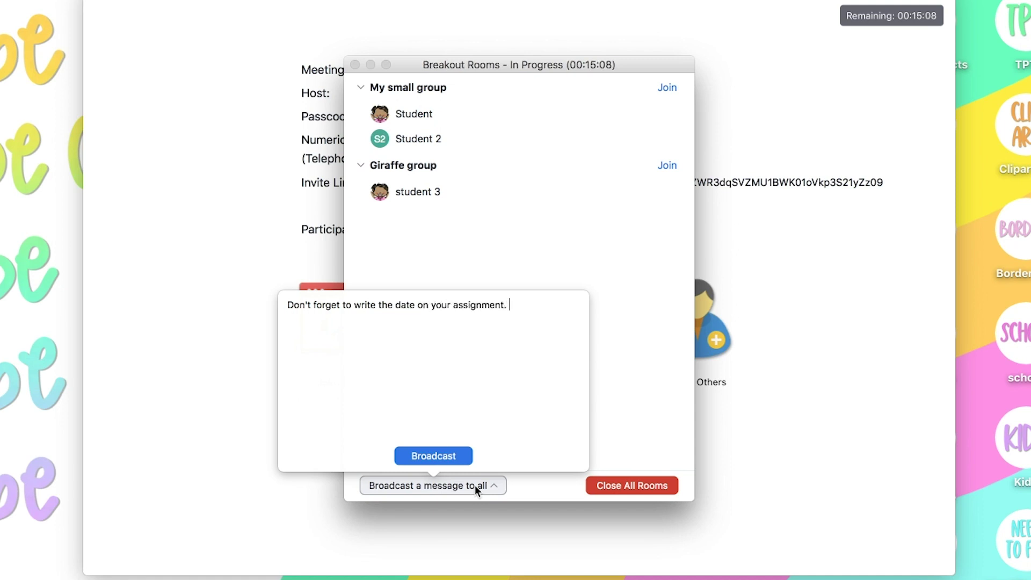
{"action": "left_click", "coordinate": [434, 456]}
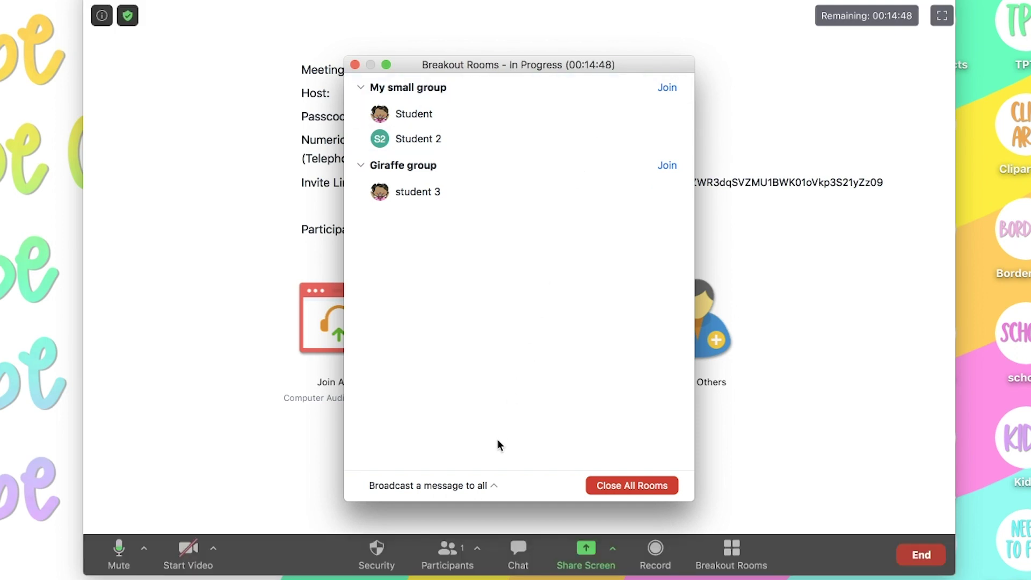
Close all the breakout rooms and switch the meeting to Gallery View, moving the Breakout Rooms window clear of the participants' videos.
{"action": "left_click", "coordinate": [630, 487]}
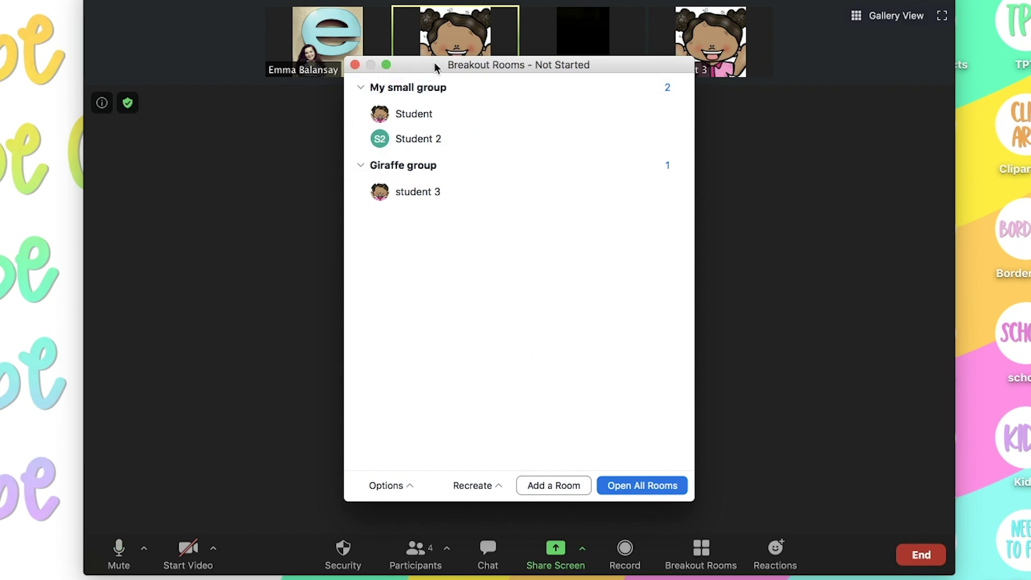
{"action": "left_click_drag", "start_coordinate": [436, 68], "coordinate": [431, 93]}
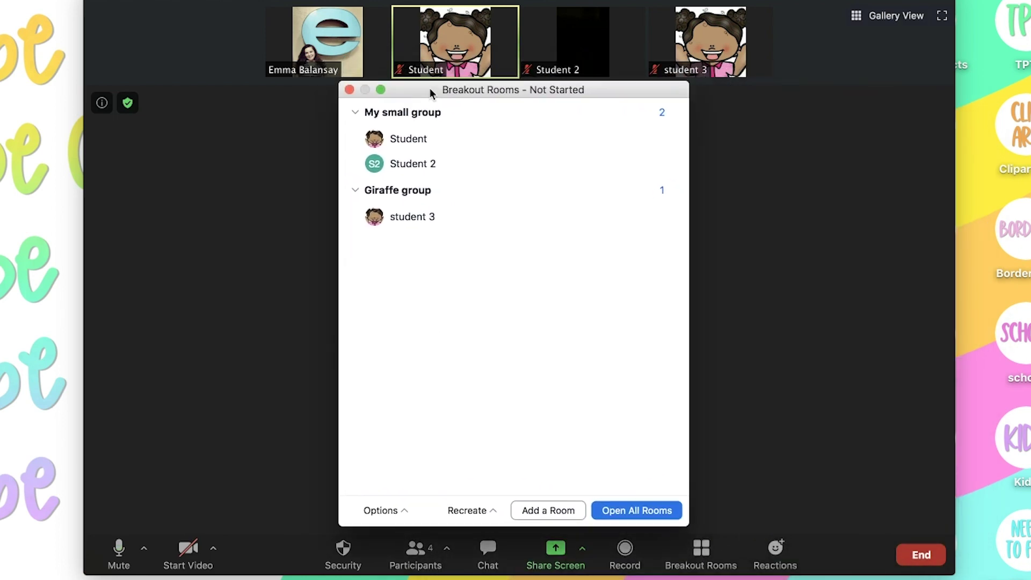
{"action": "left_click", "coordinate": [882, 24]}
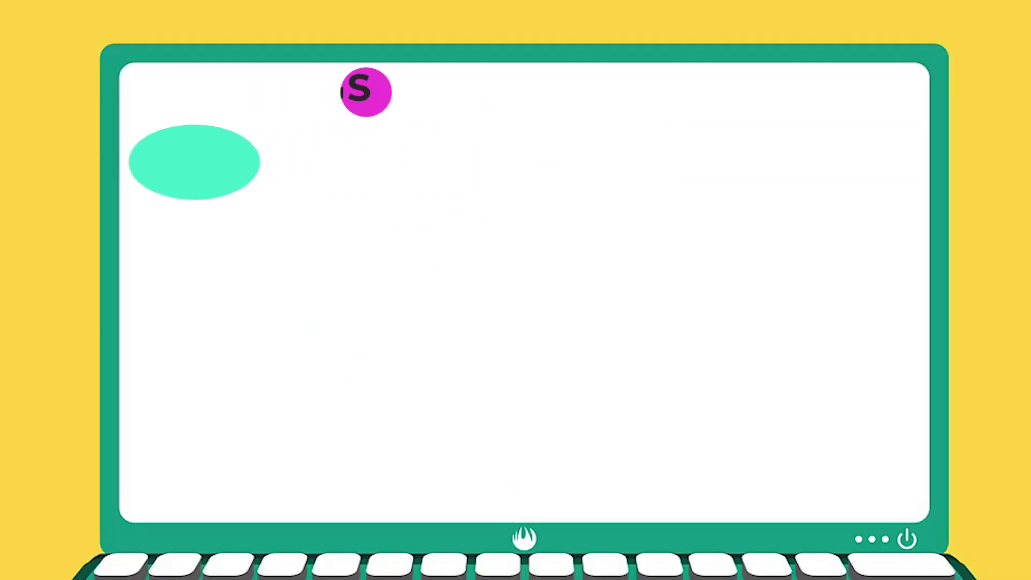